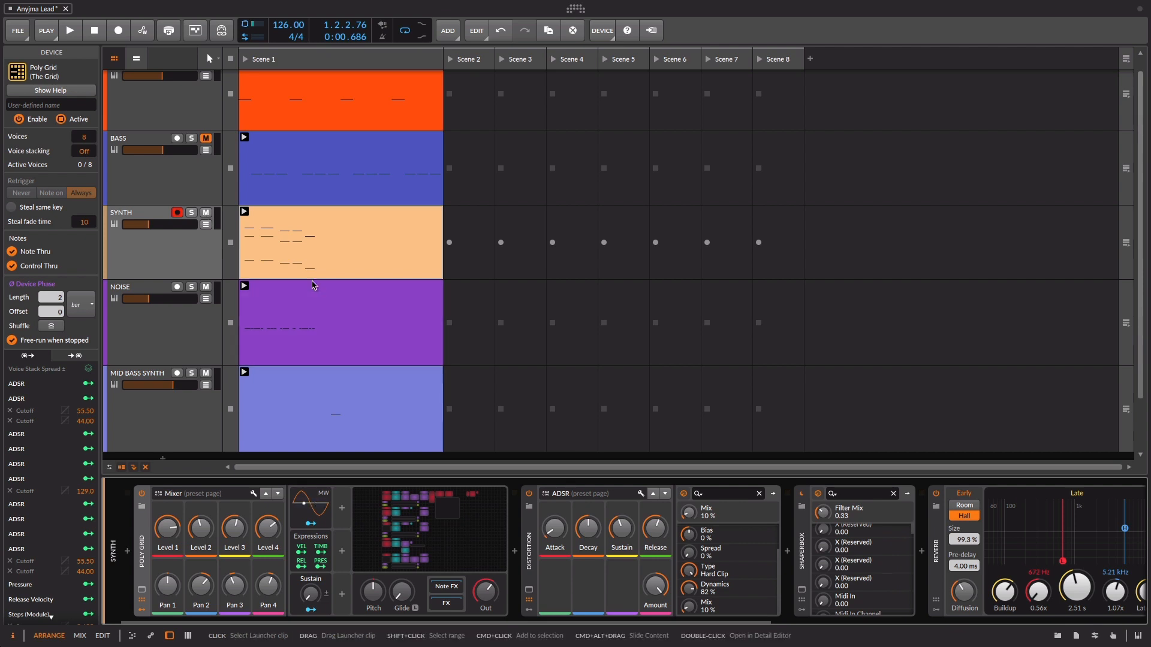
Open the SYNTH track's Poly Grid patch and examine its five oscillator rows with their envelopes, filters and sequencers
left_click(462, 538)
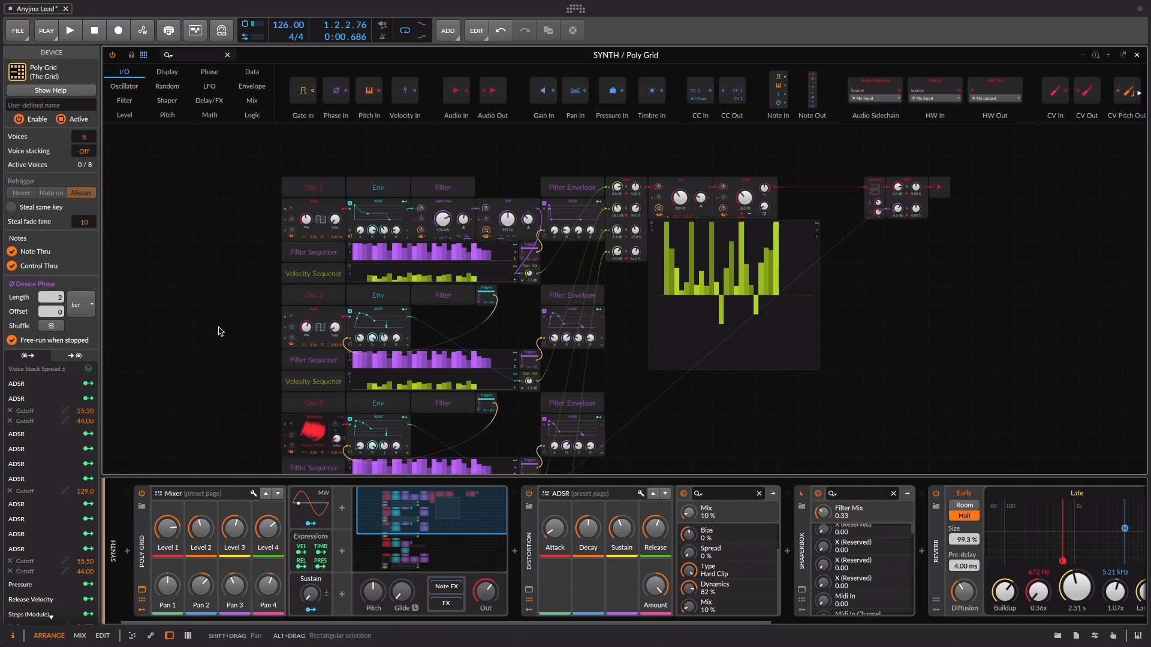
scroll(220, 332, "down", 5)
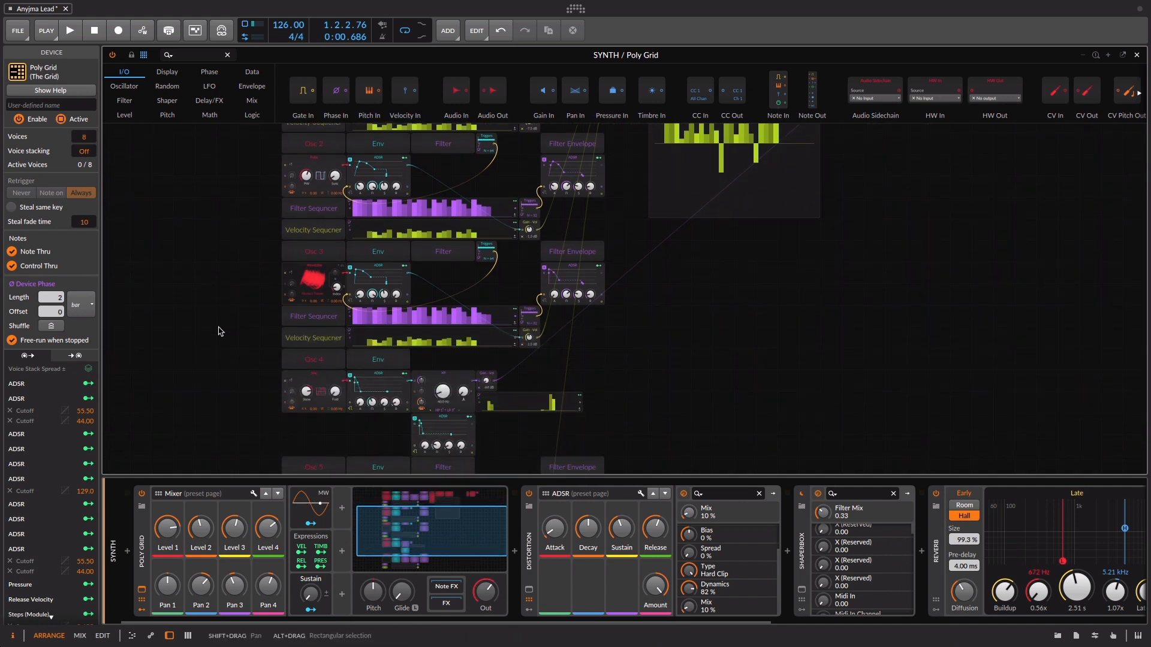
scroll(220, 332, "up", 3)
scroll(285, 180, "up", 1)
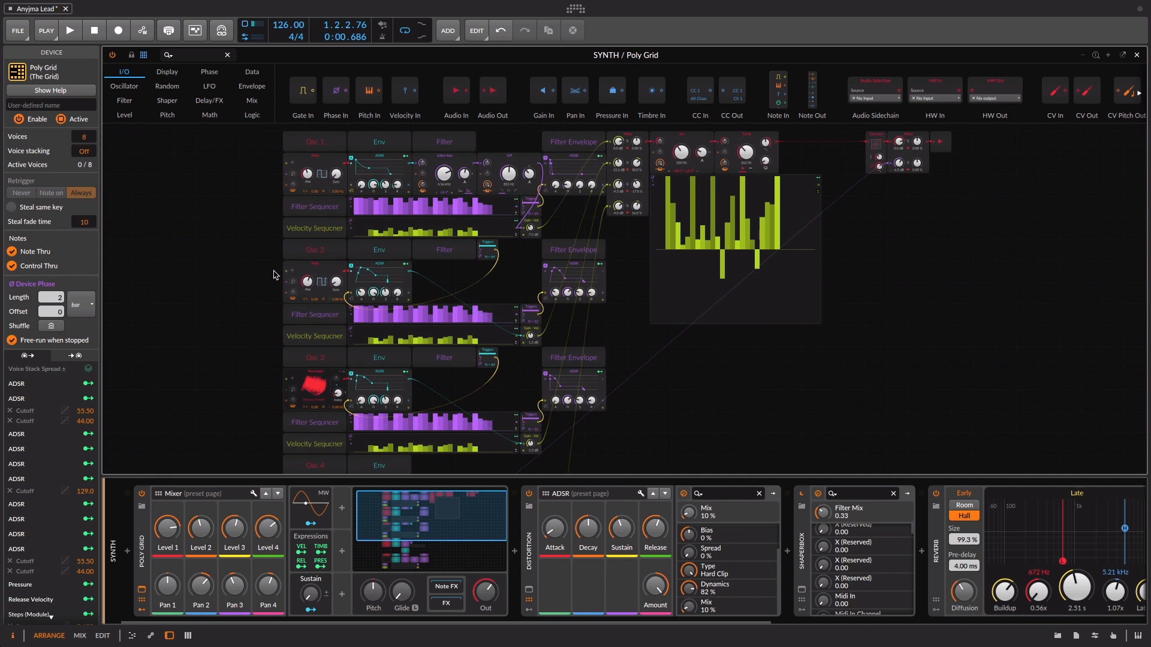
scroll(237, 325, "down", 3)
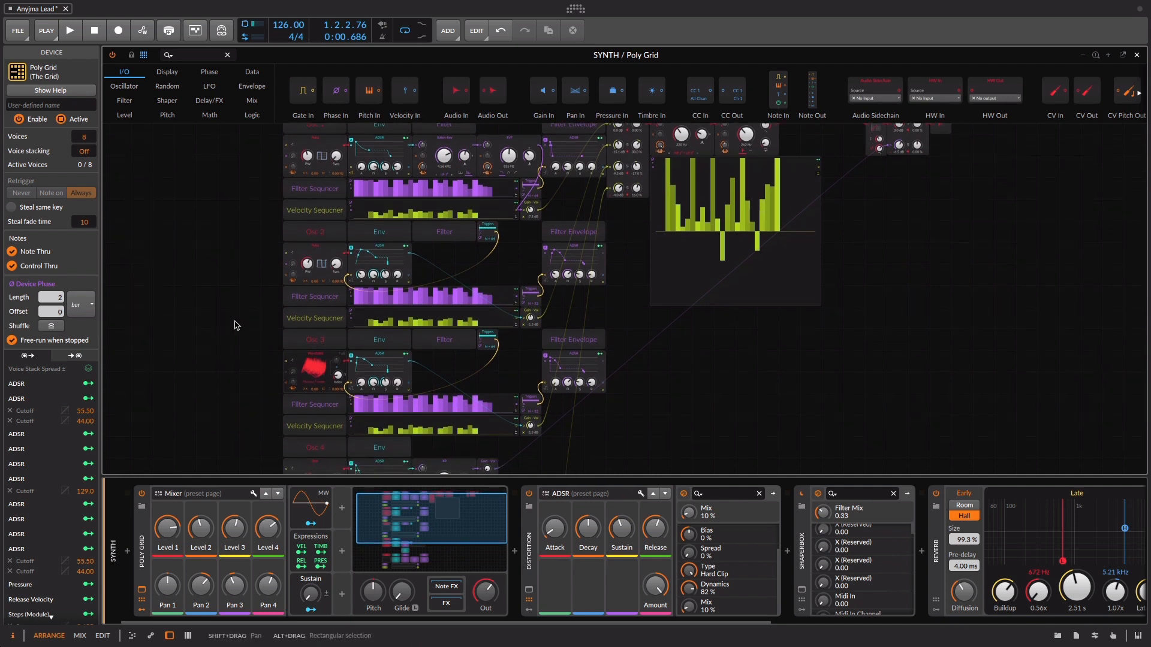
scroll(237, 325, "down", 5)
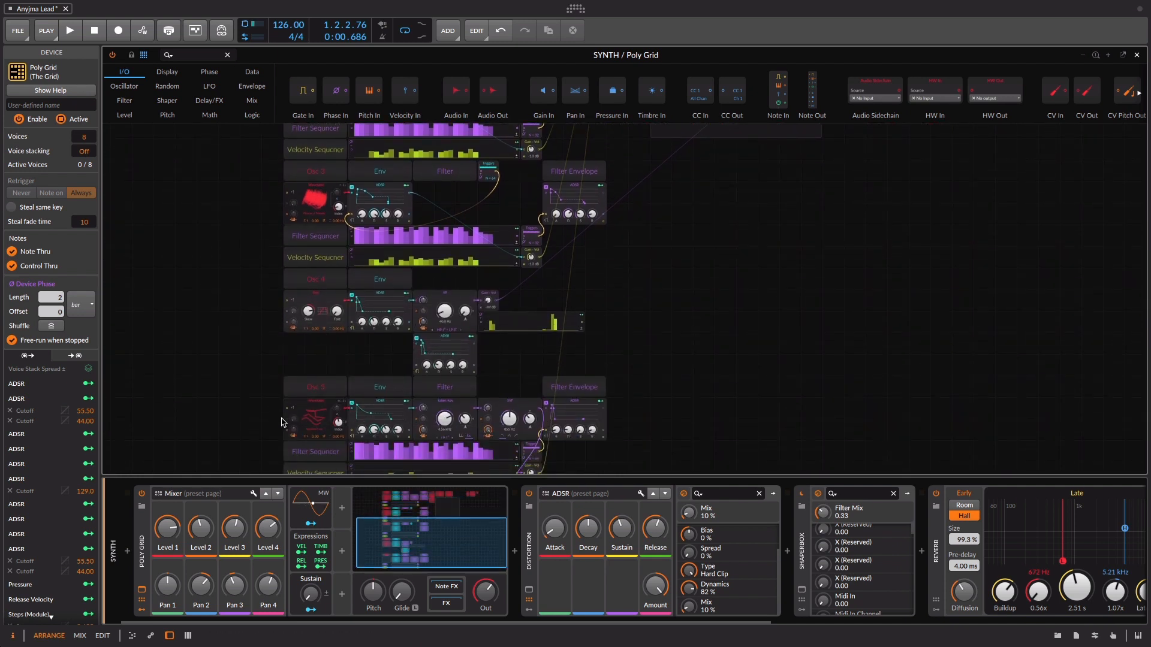
scroll(245, 359, "down", 1)
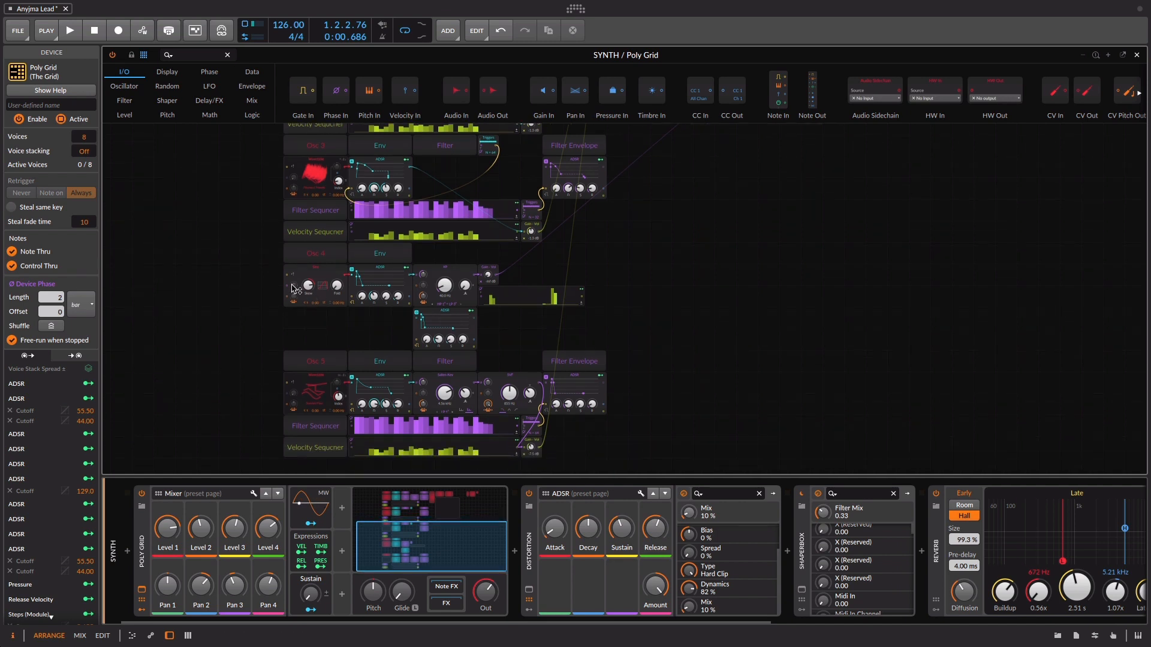
scroll(251, 245, "up", 9)
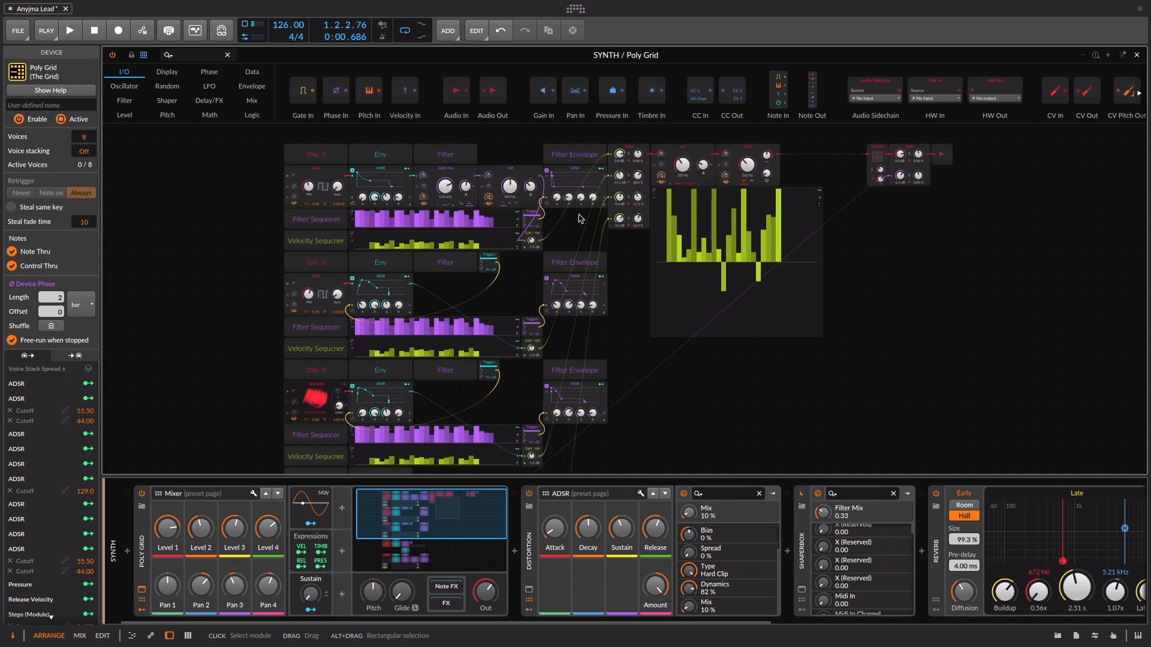
Audition the patch and inspect the Pulse oscillator and Filter Sequencer modules in the Osc 1 section
key("space")
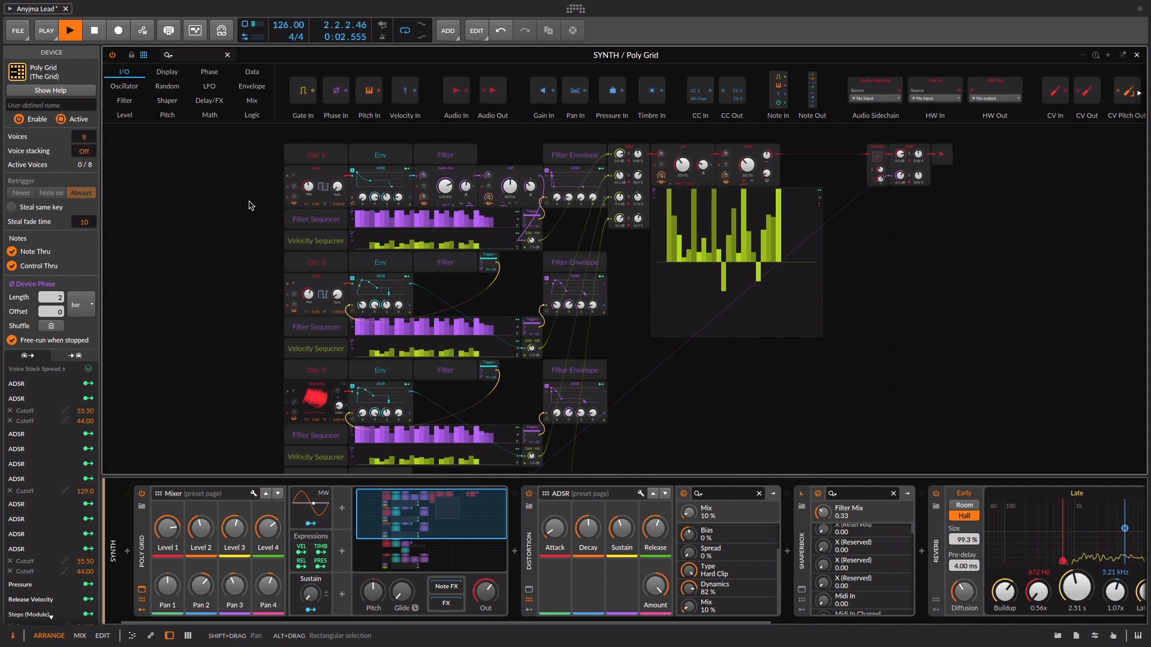
key("space")
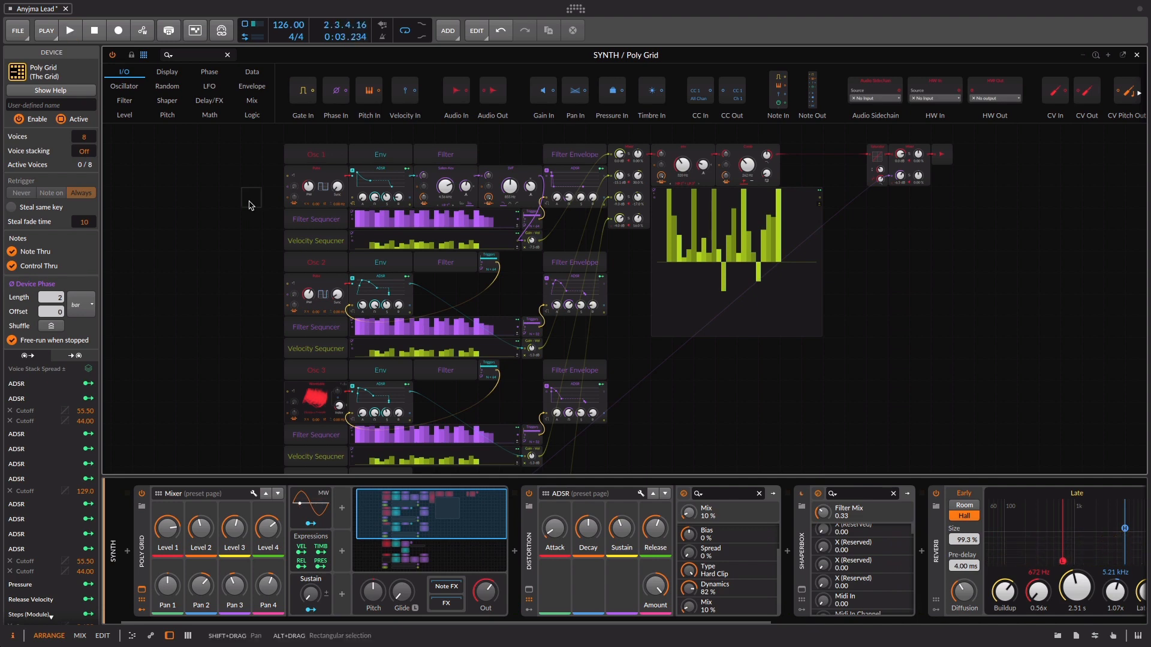
scroll(334, 152, "up", 5)
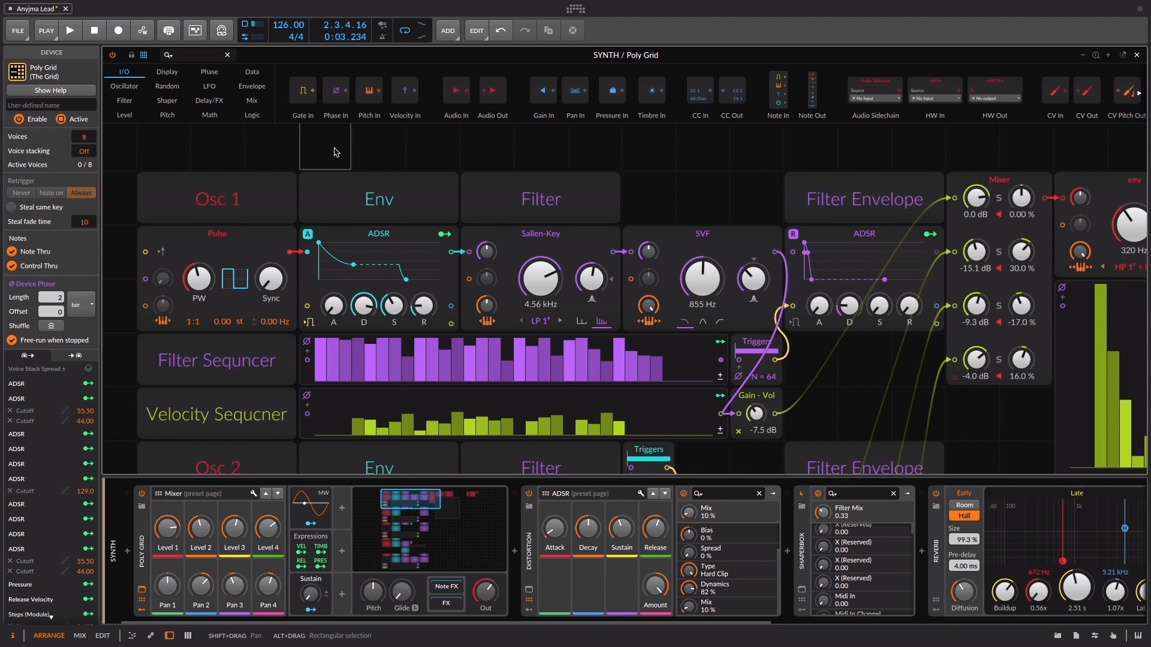
left_click(232, 256)
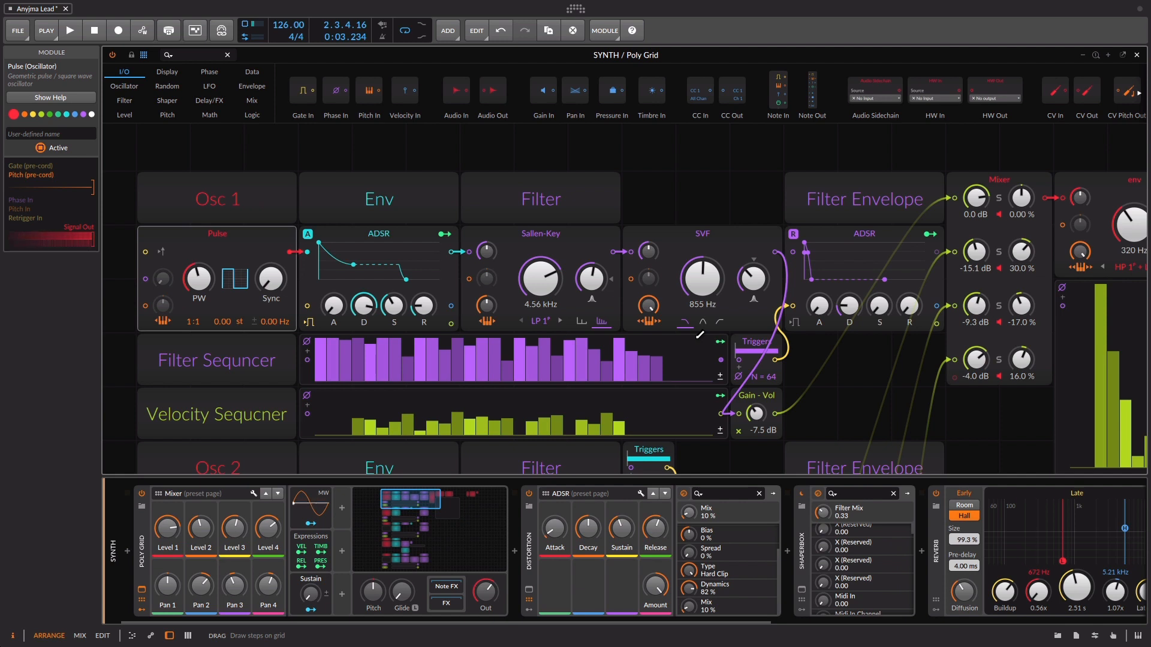
left_click(301, 369)
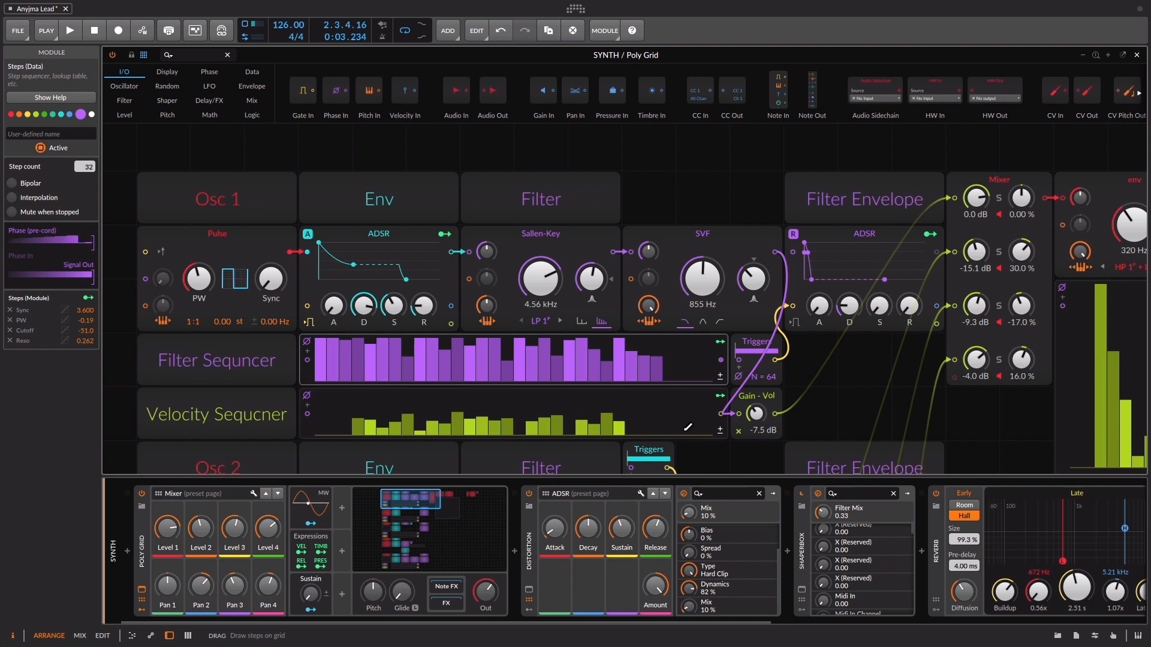
Play the patch to hear the Osc 1 sequencers and inspect the Triggers module beside the Filter Sequencer
key("space")
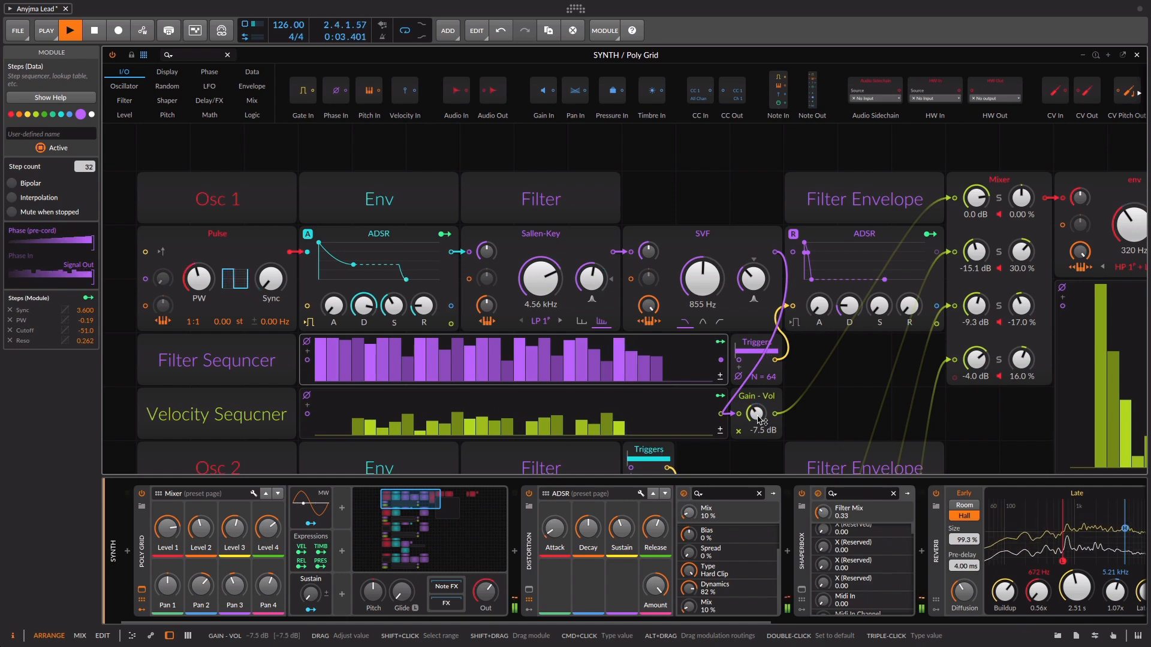
key("space")
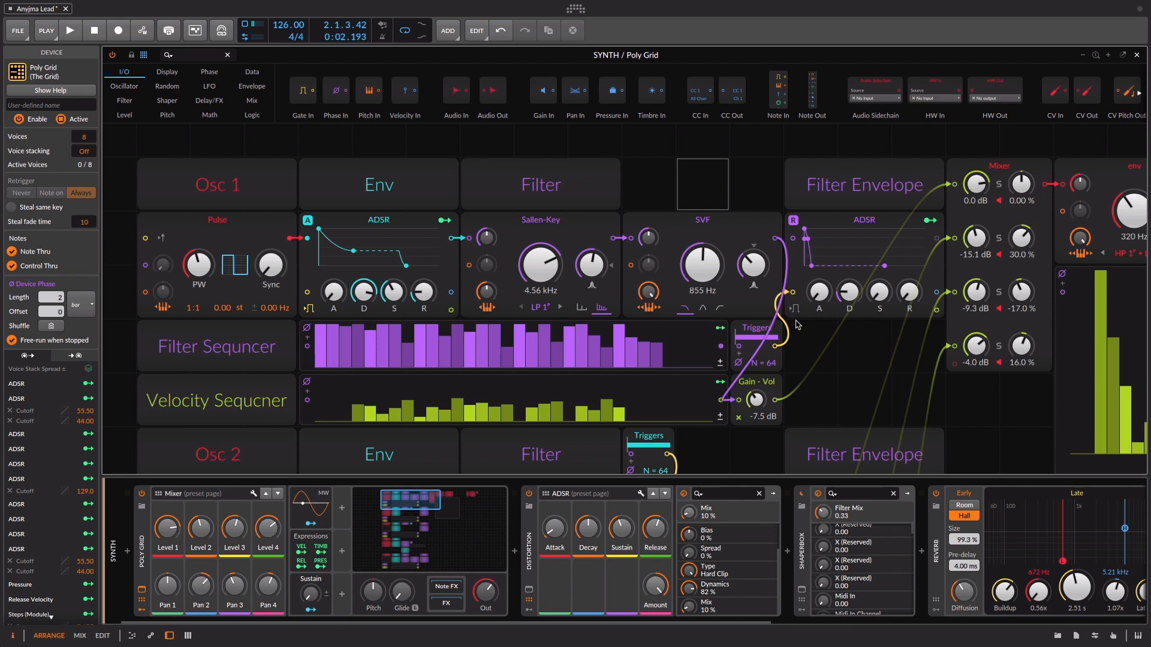
left_click(757, 330)
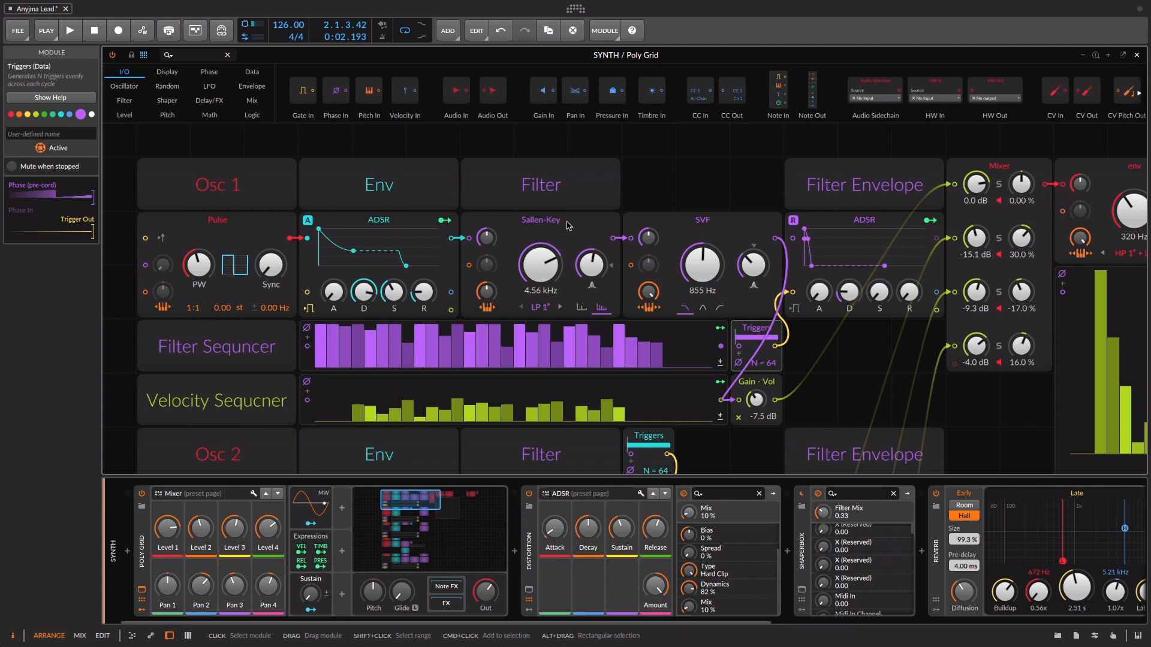
Solo Osc 1 in the Mixer module and audition it with its Filter Envelope ADSR deactivated
left_click(999, 184)
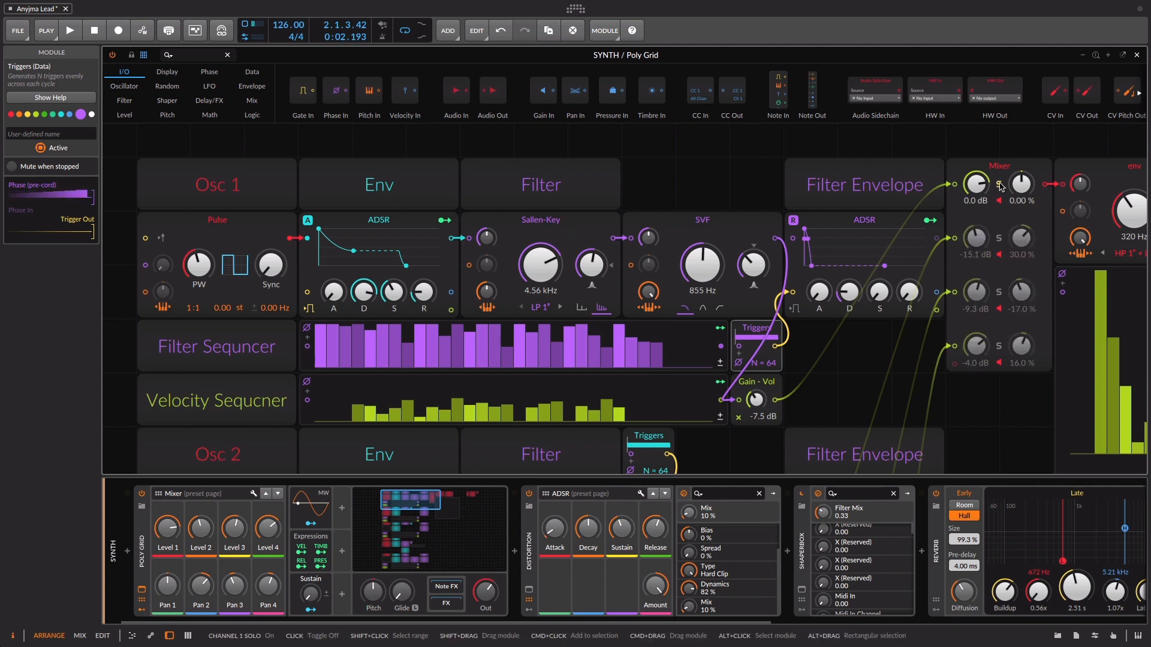
left_click(831, 221)
right_click(829, 221)
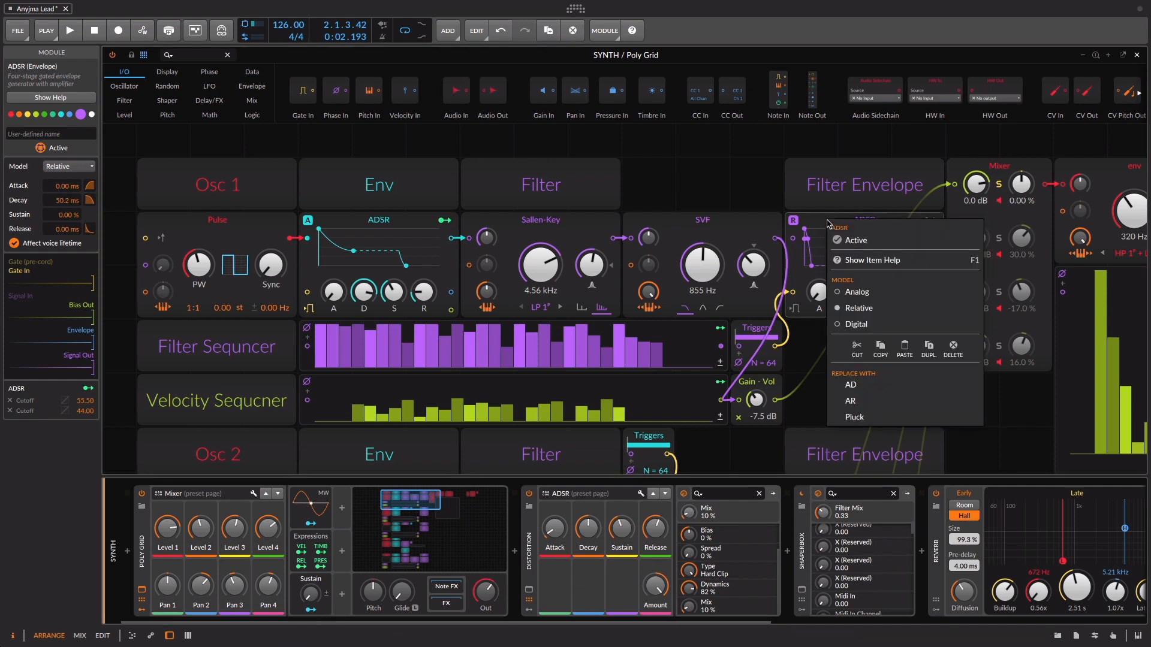
left_click(870, 240)
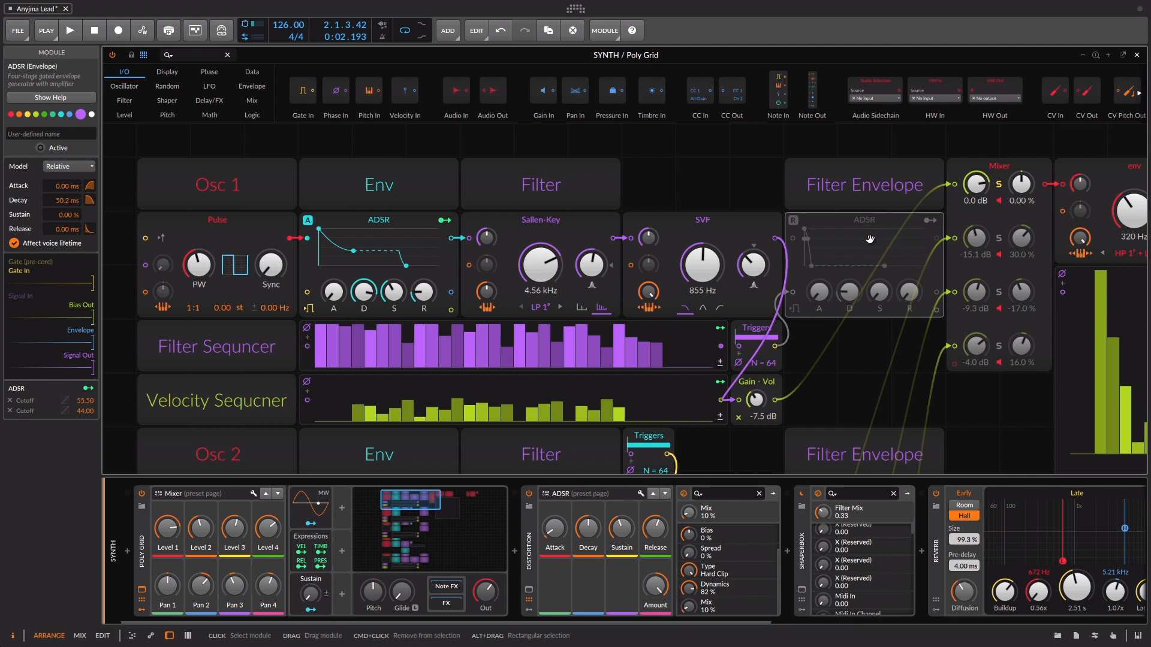
key("space")
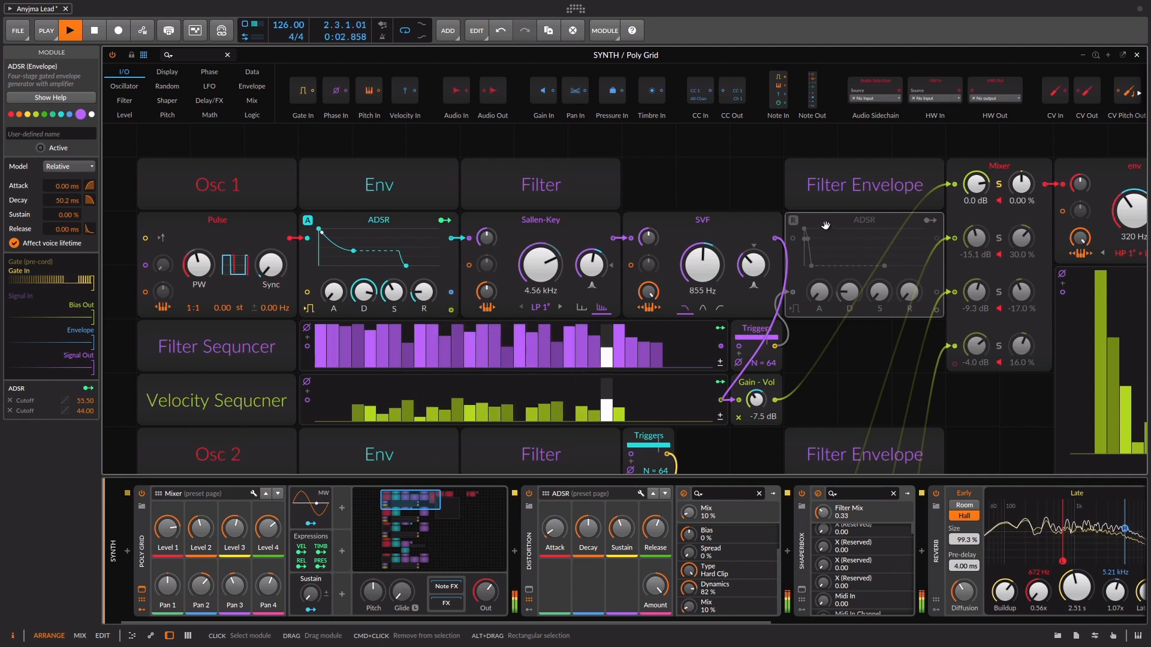
key("space")
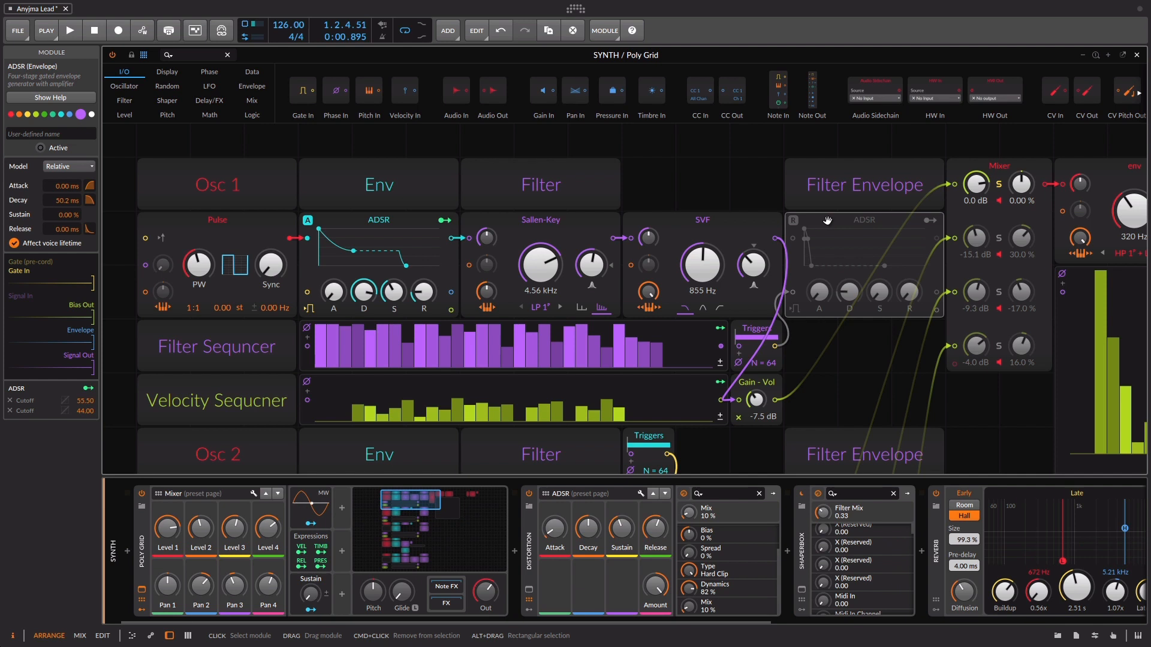
Reactivate the Osc 1 Filter Envelope ADSR and audition the soloed oscillator with it
right_click(827, 220)
left_click(839, 237)
key("space")
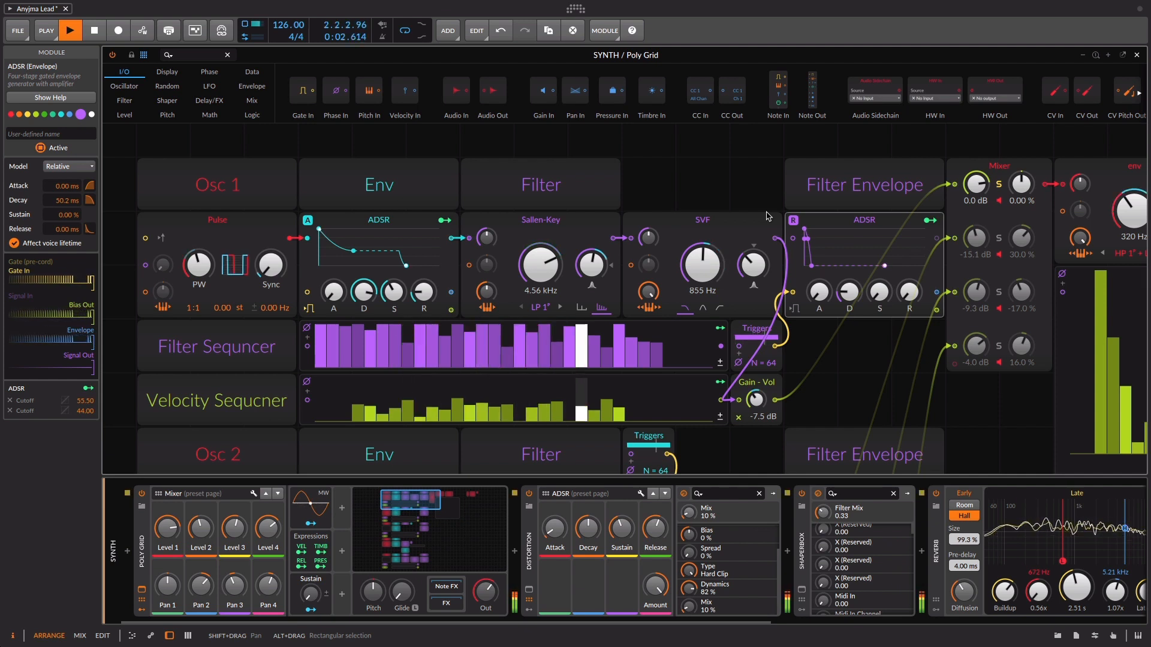
key("space")
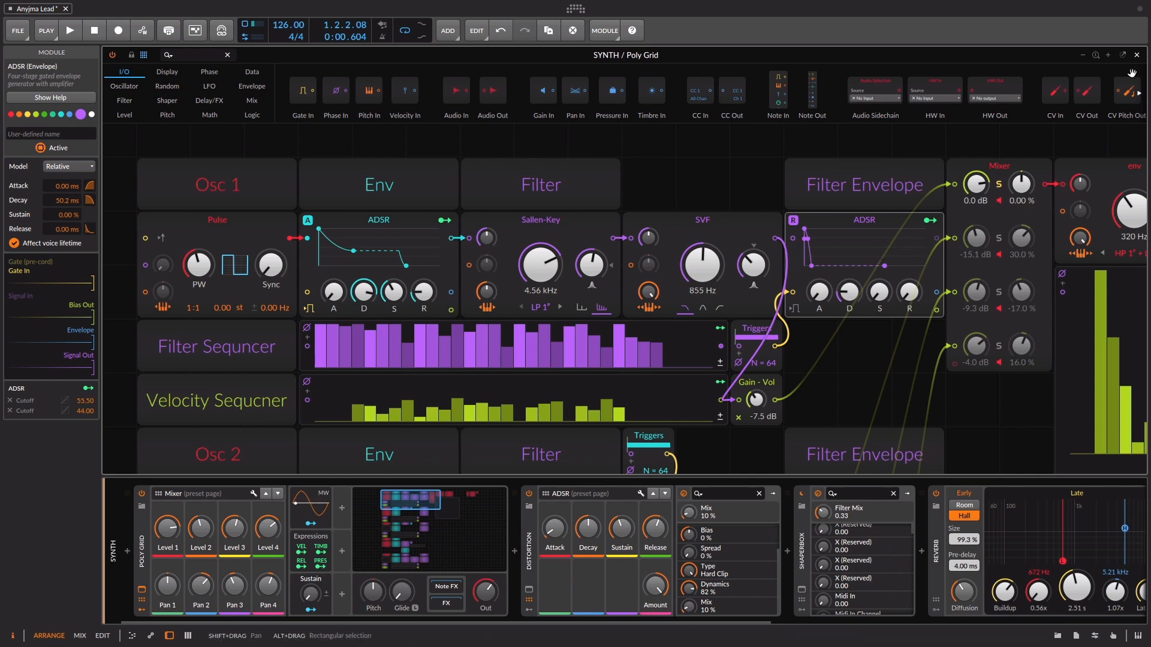
Solo the third and fourth Mixer channels alongside the first and audition the combined sound
left_click(1095, 54)
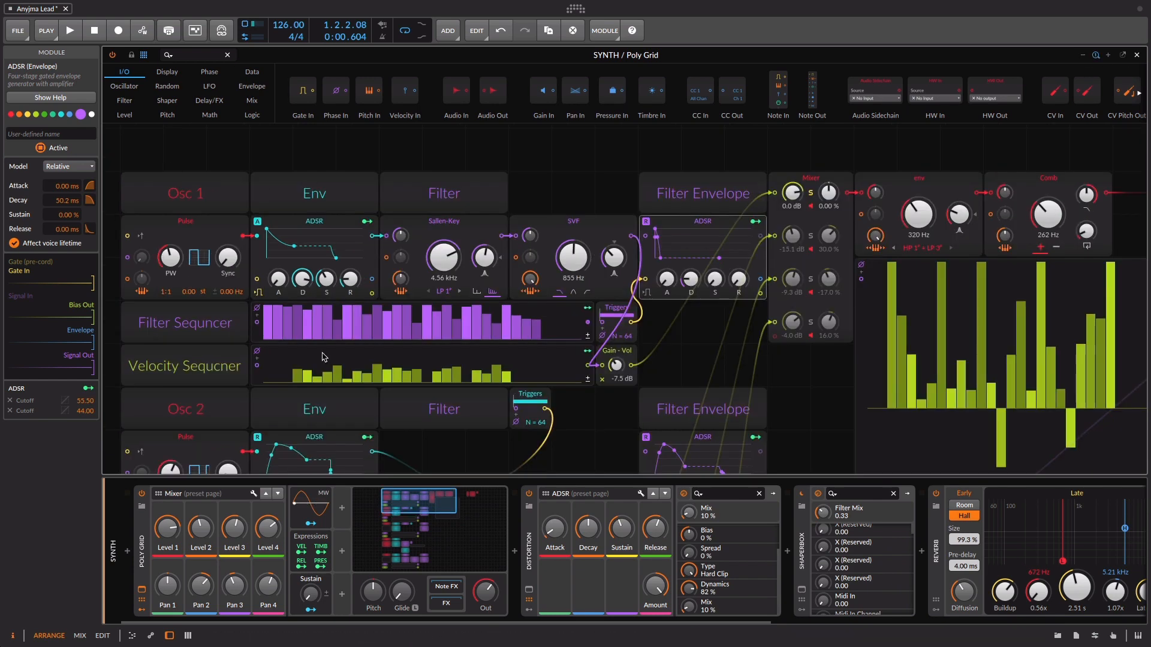
left_click(554, 196)
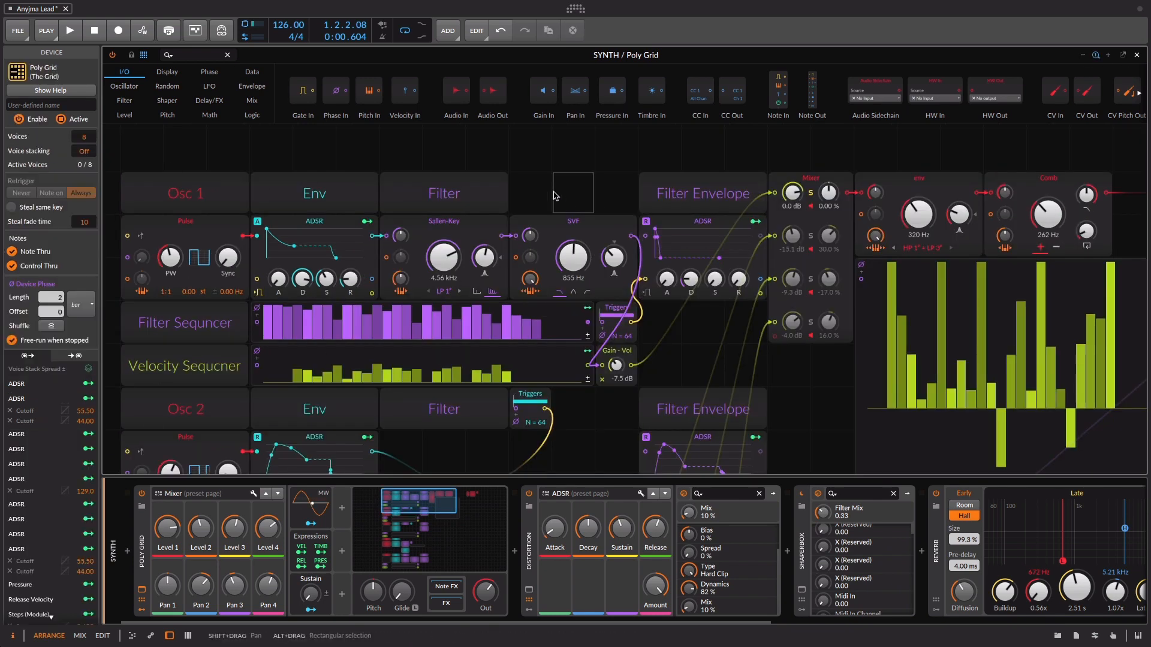
left_click(1083, 56)
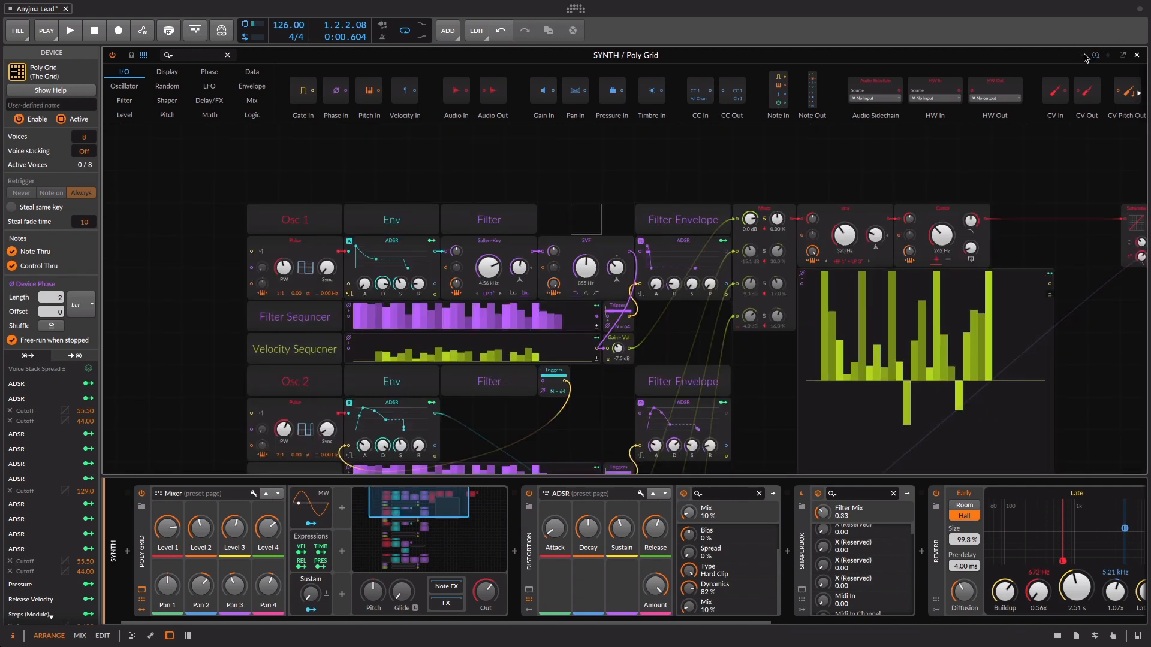
scroll(200, 251, "down", 3)
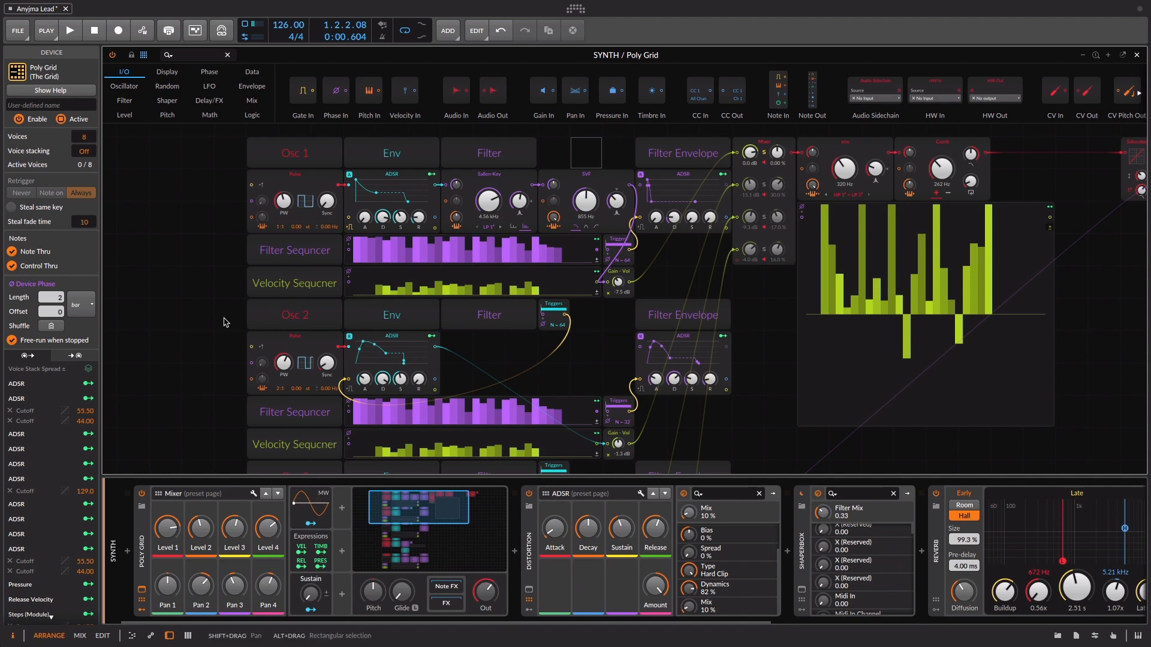
scroll(226, 323, "down", 1)
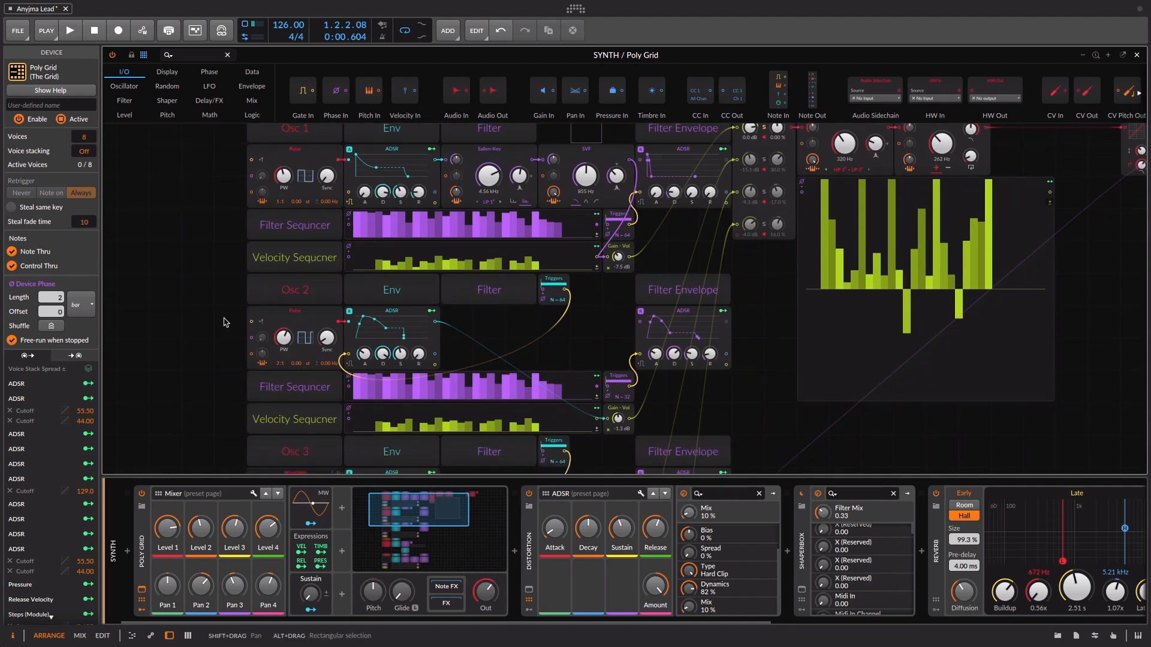
scroll(226, 323, "up", 2)
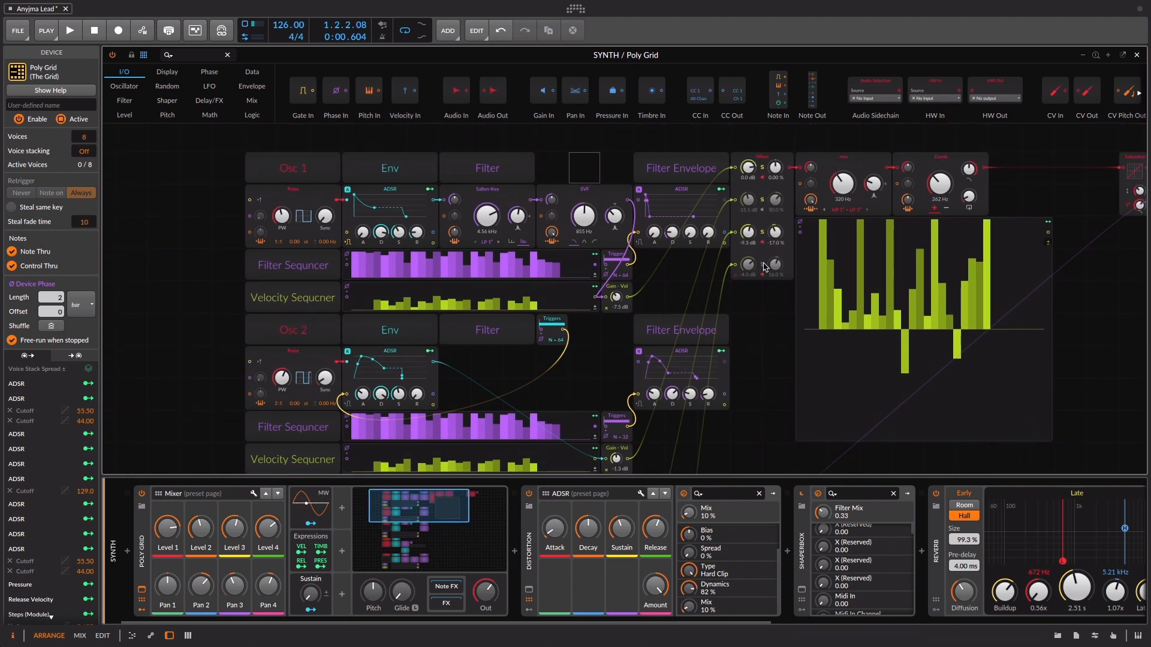
key("space")
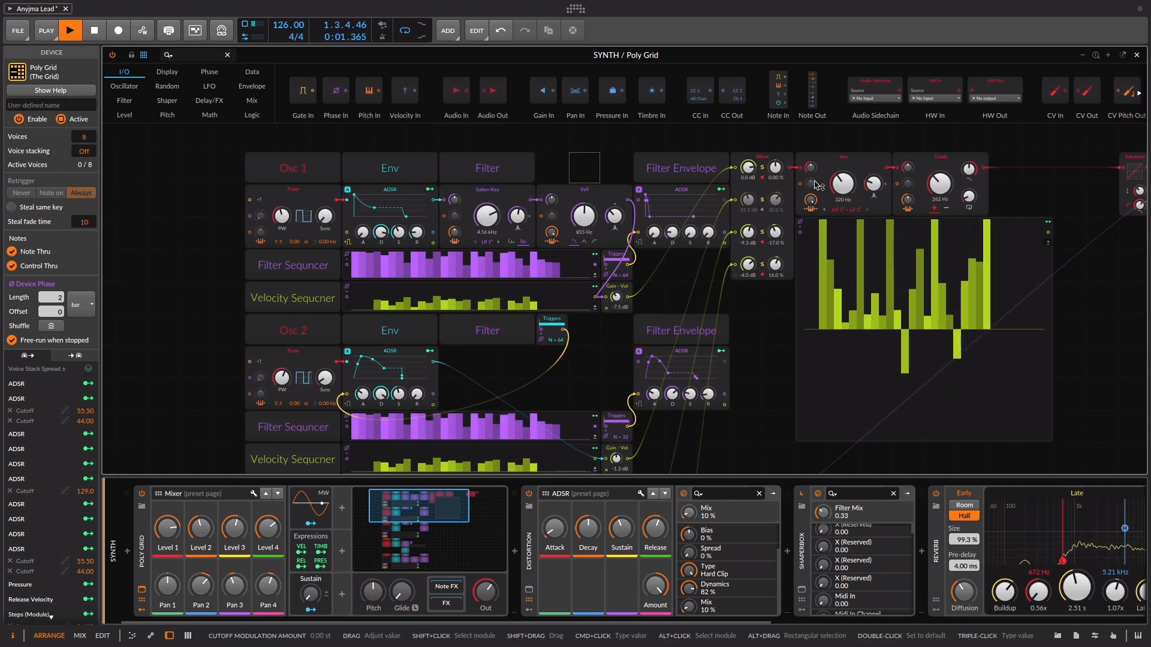
key("space")
Deactivate the large Steps module below the env and Comb filters and audition the sound without its modulation
left_click(800, 277)
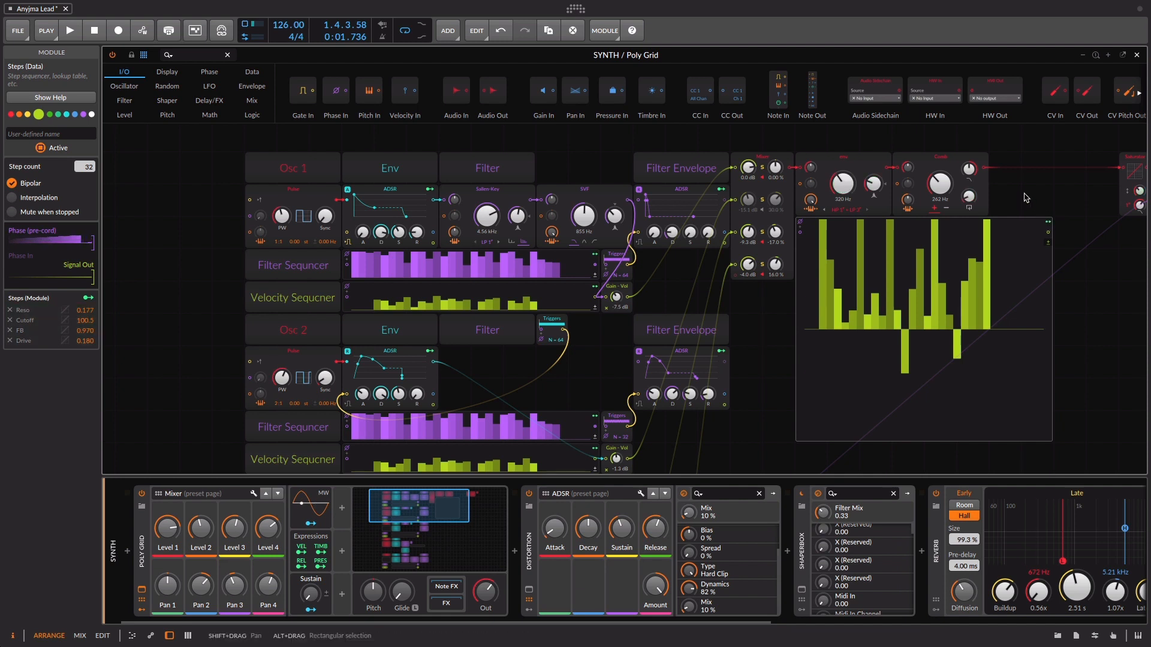
right_click(800, 267)
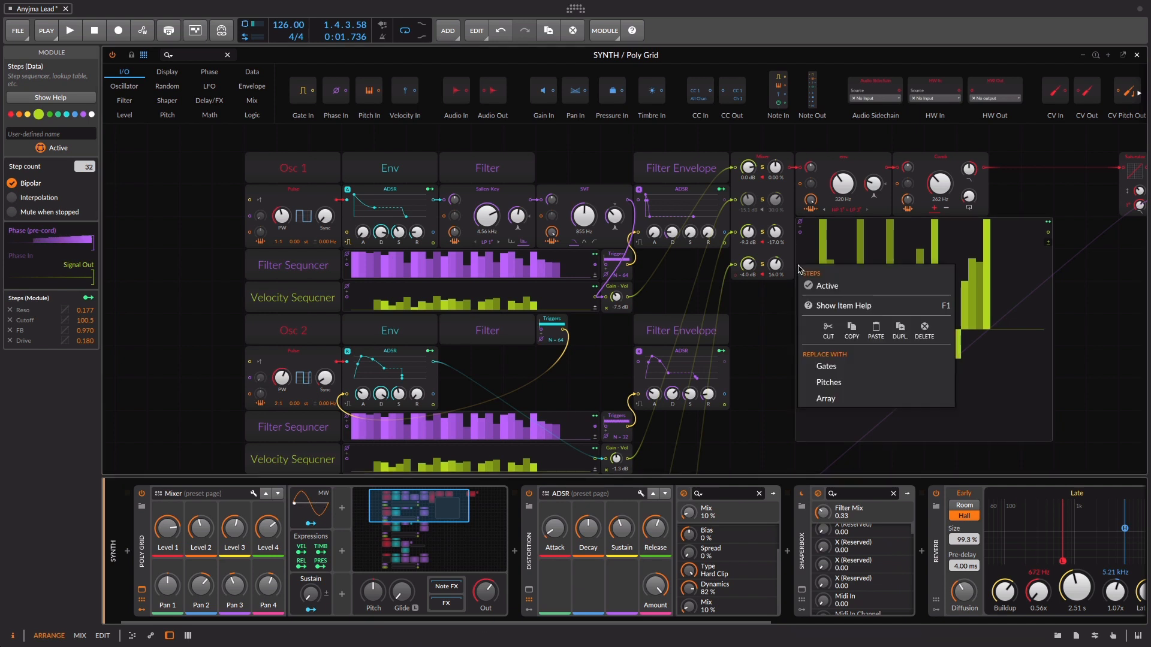
left_click(841, 286)
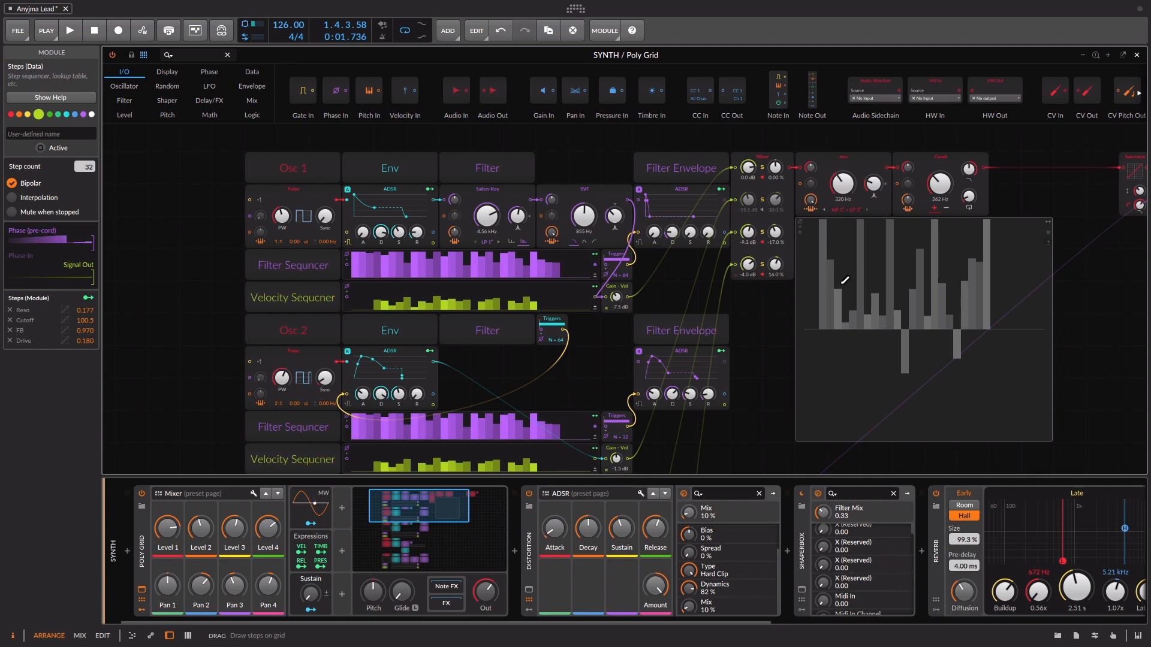
key("space")
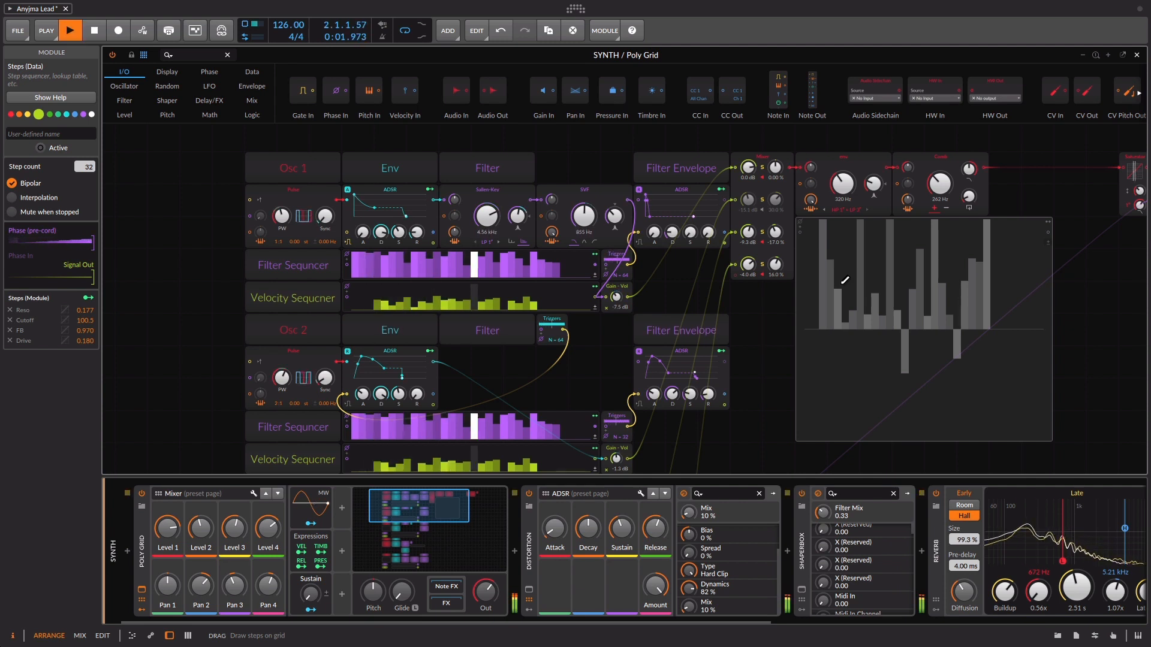
key("space")
Reactivate the large Steps module below the env and Comb filters and play the patch with its modulation
right_click(803, 278)
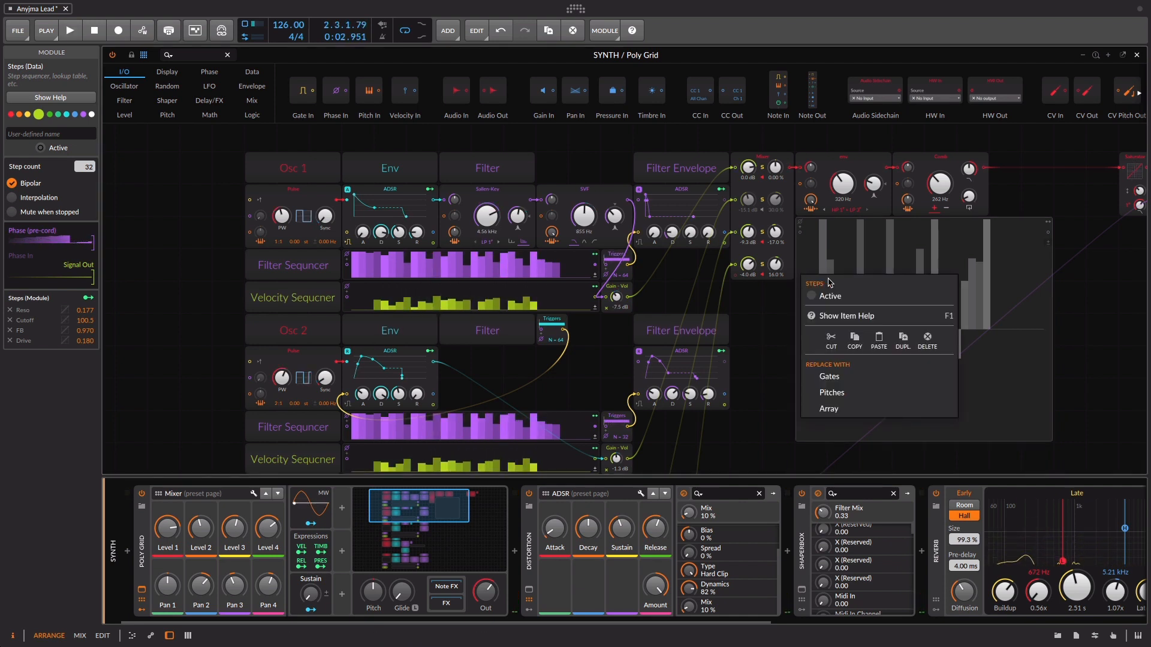
left_click(843, 291)
key("space")
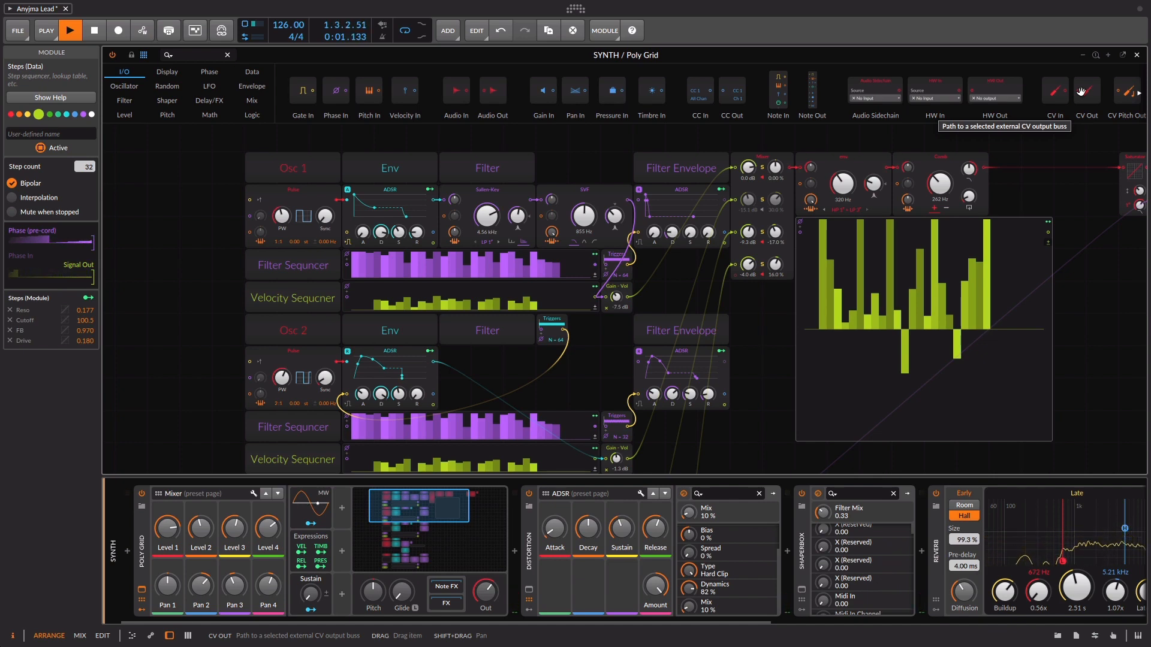
Stop playback and examine the Noise, Pluck and High-pass modules in the NOISE track's Poly Grid patch
key("space")
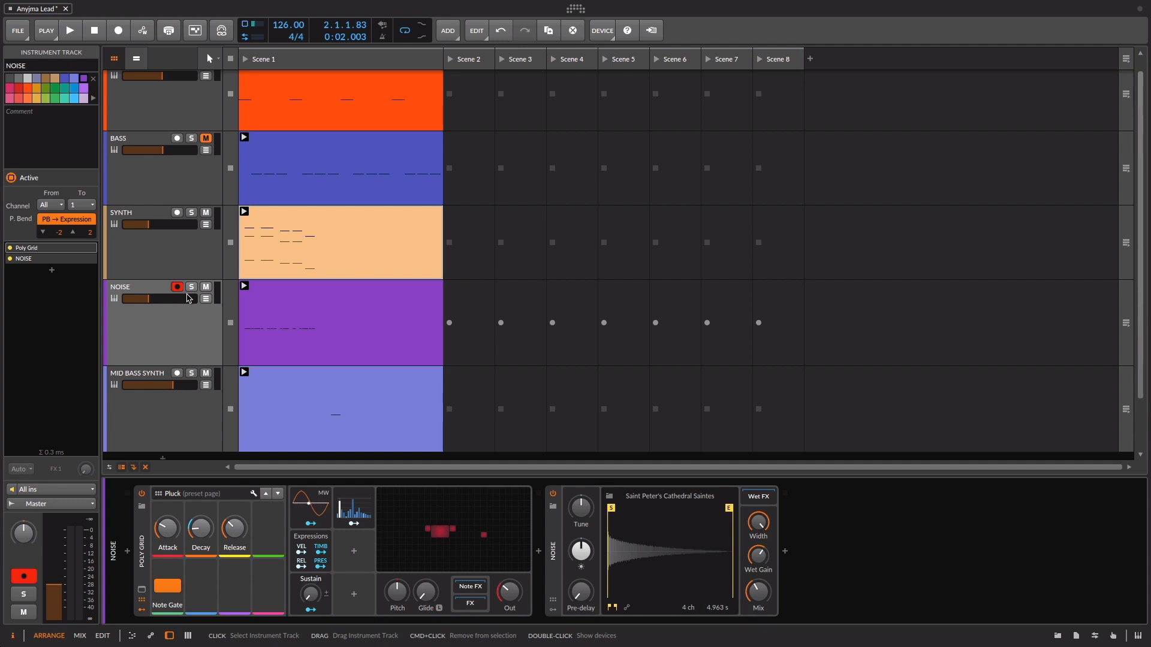
left_click(435, 503)
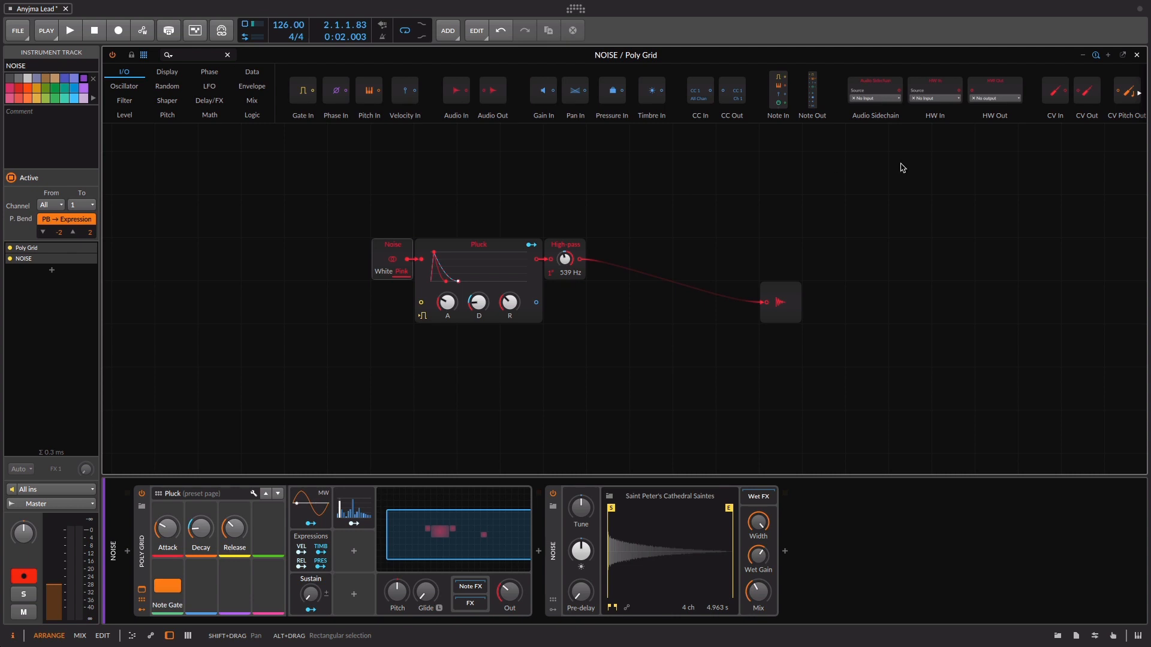
left_click(1136, 55)
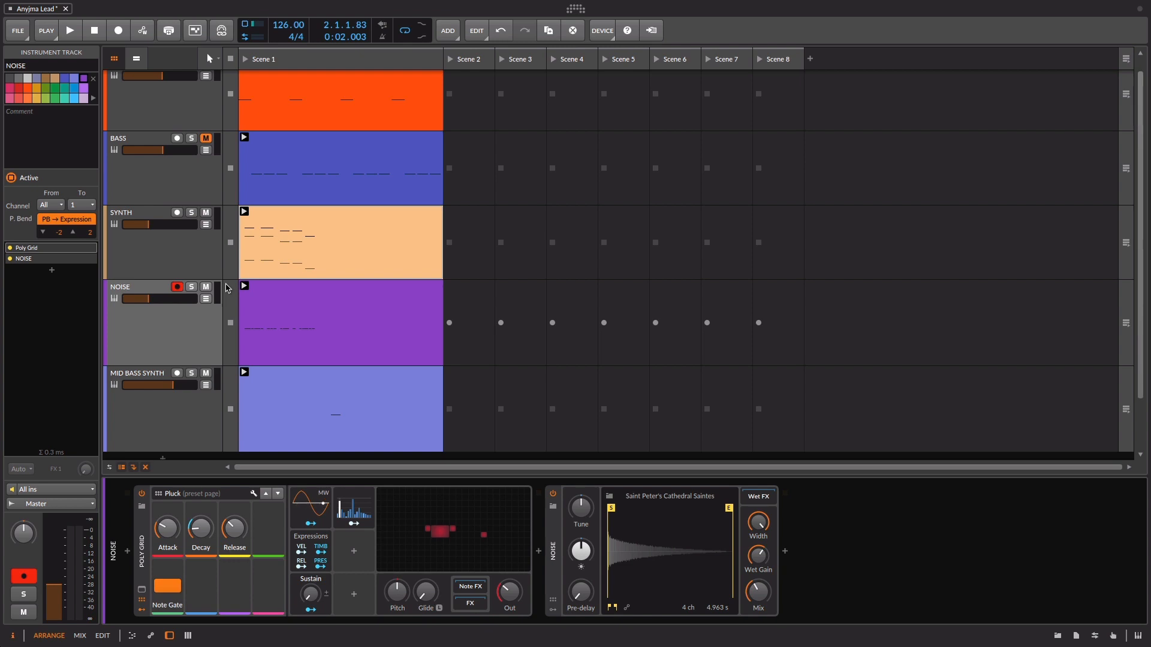
Solo the SYNTH, NOISE and MID BASS SYNTH tracks and audition them together
left_click(191, 213)
left_click(191, 287)
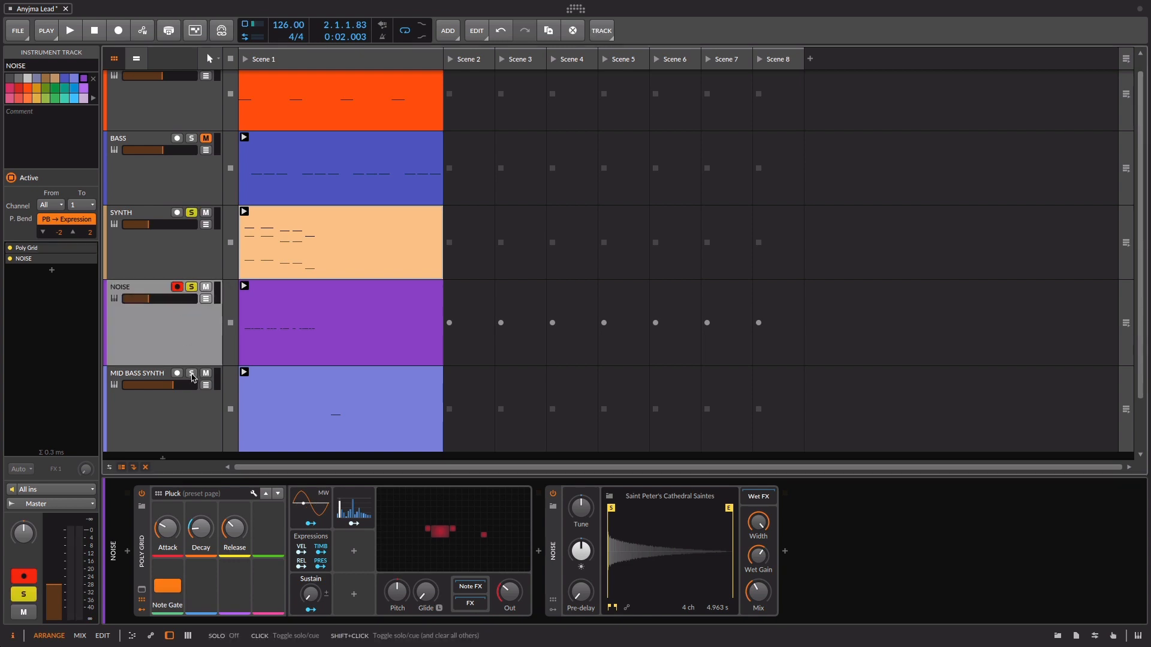
left_click(192, 374)
key("space")
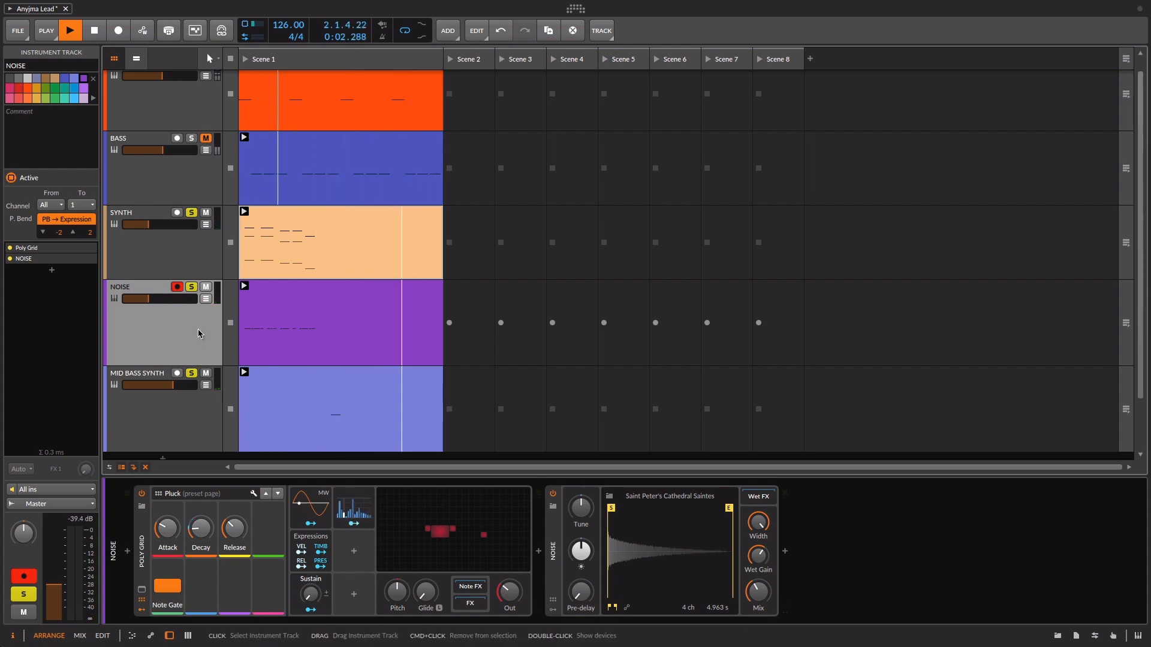
key("space")
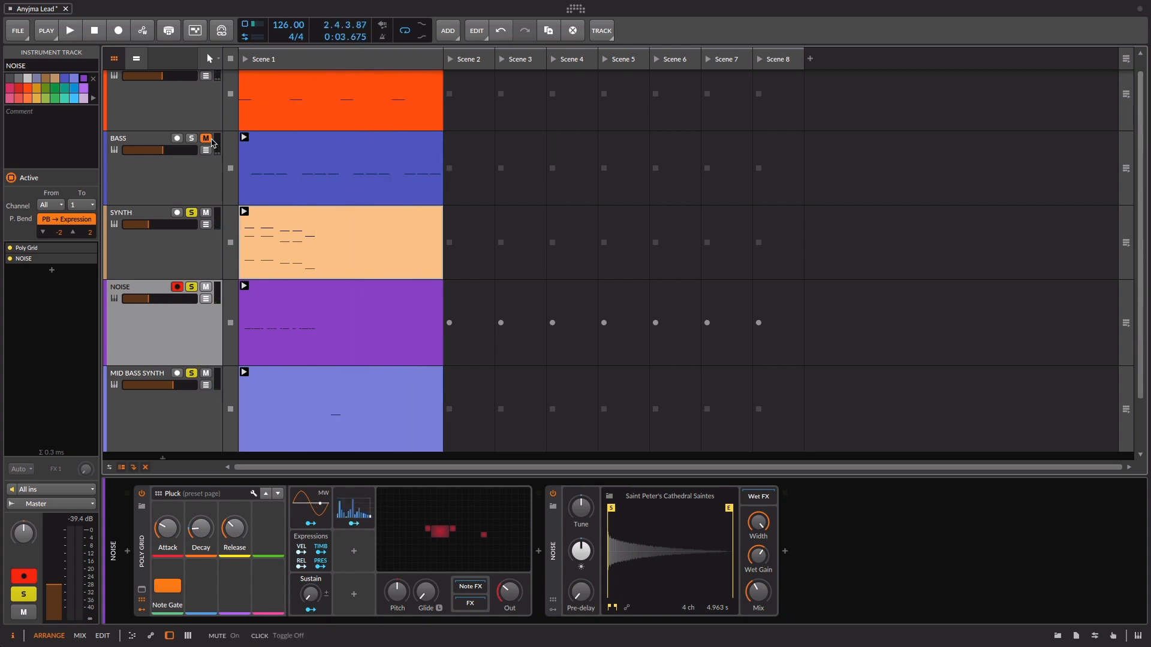